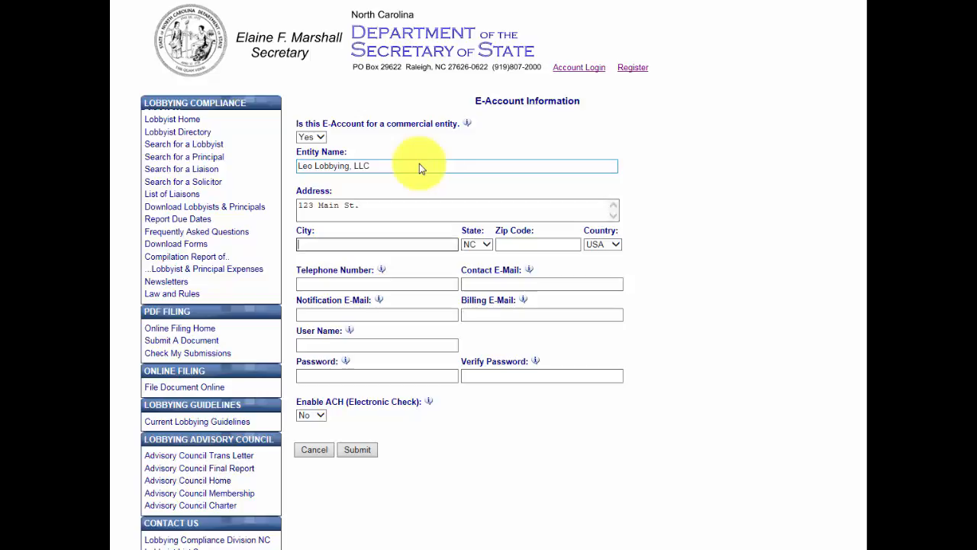
Step: Enter the e-account's city, zip code, telephone number and contact e-mail address
text(Carrboro)
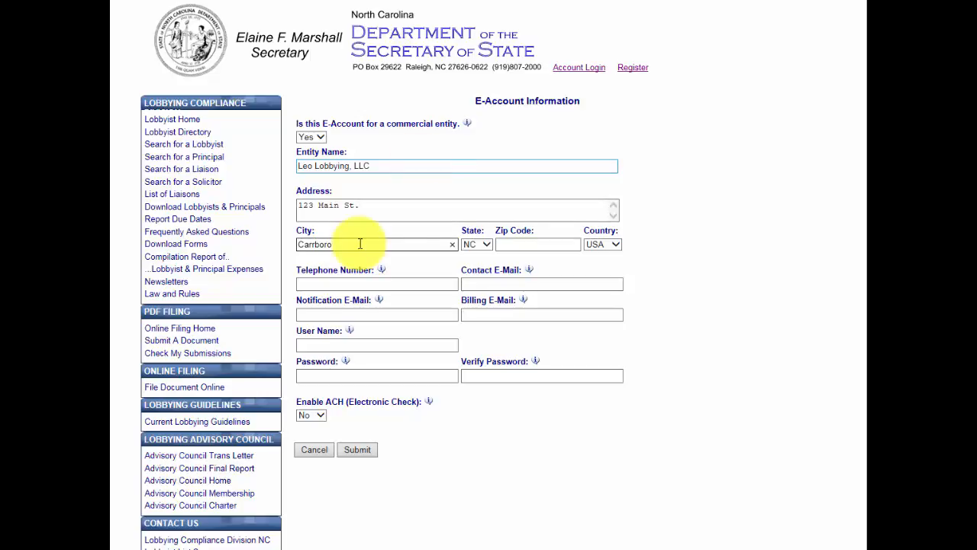
key(Tab)
key(Tab)
text(27510)
key(Tab)
key(Tab)
text((919) 111-2222)
key(Tab)
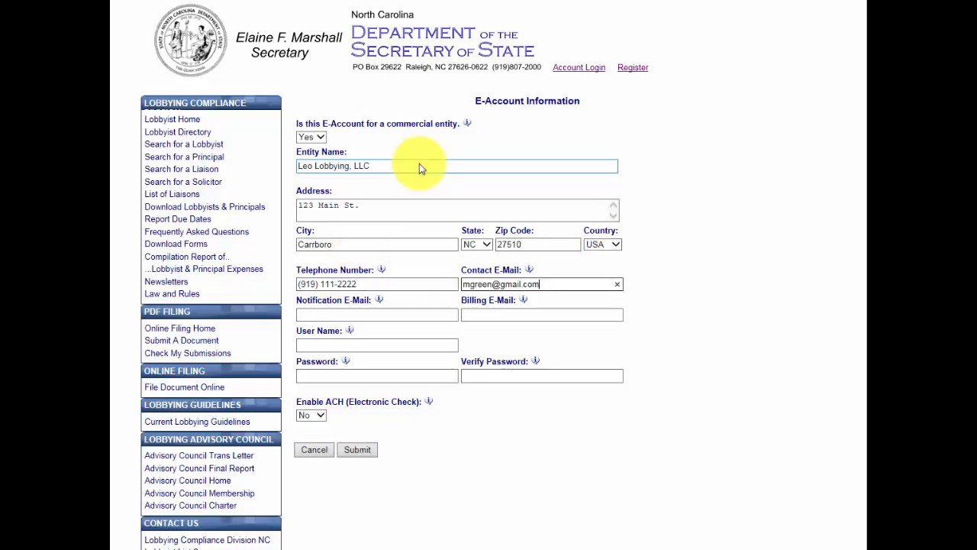
key(Tab)
Step: Set the account user name and matching passwords, leave ACH off, and submit the e-account
key(Tab)
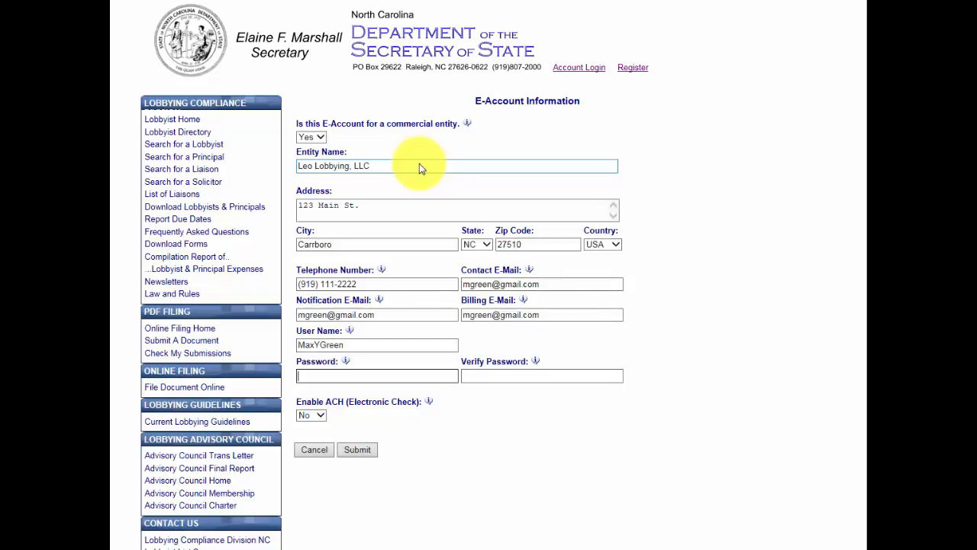
text(********)
key(Tab)
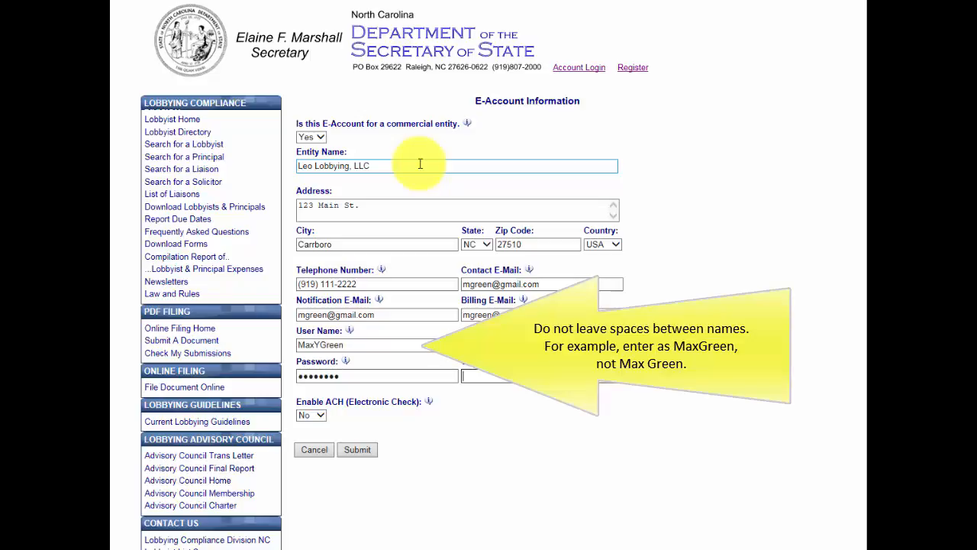
text(********)
key(Tab)
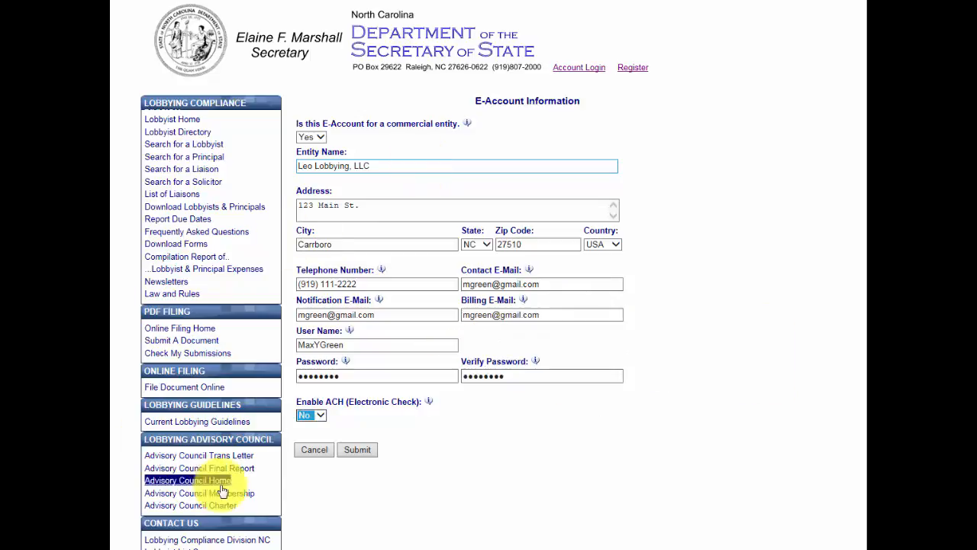
click(356, 450)
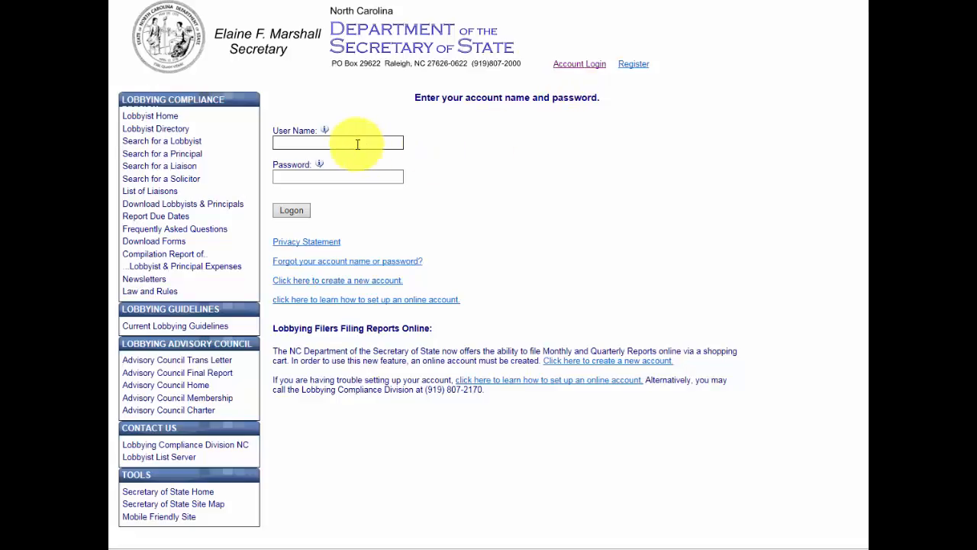
Step: Sign in on the Account Login page with the filing account's user name and password
text(csample)
key(Tab)
text(••••••)
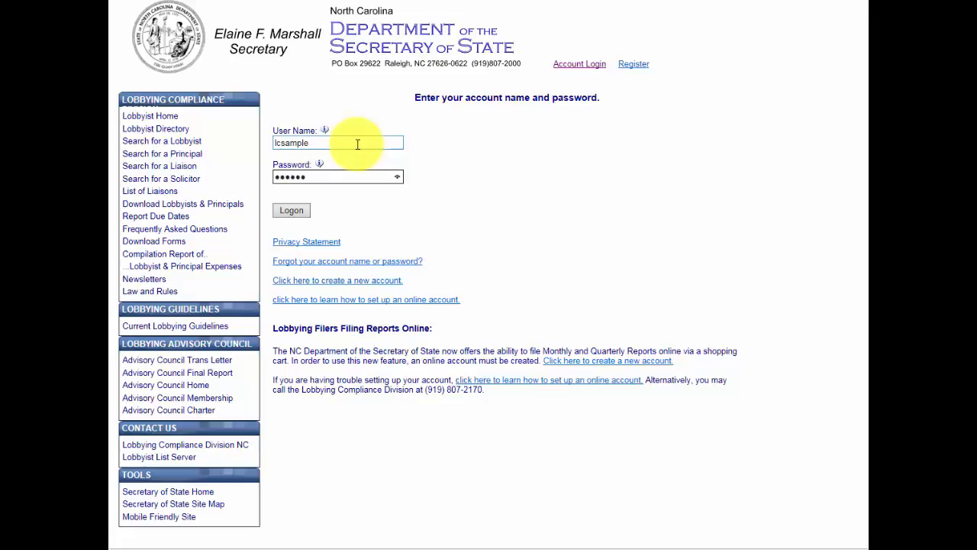
click(293, 211)
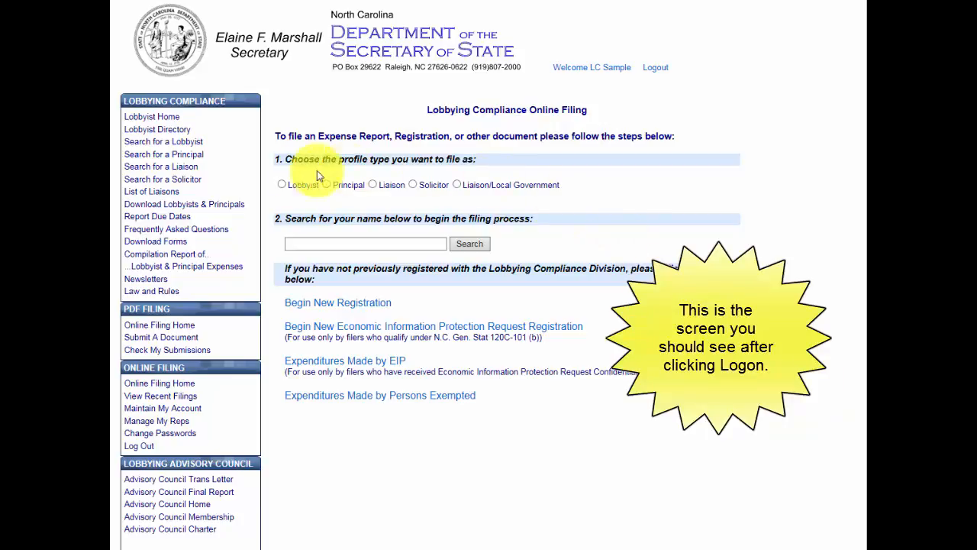
Step: Choose Lobbyist as the filing profile type for the new registration
click(284, 185)
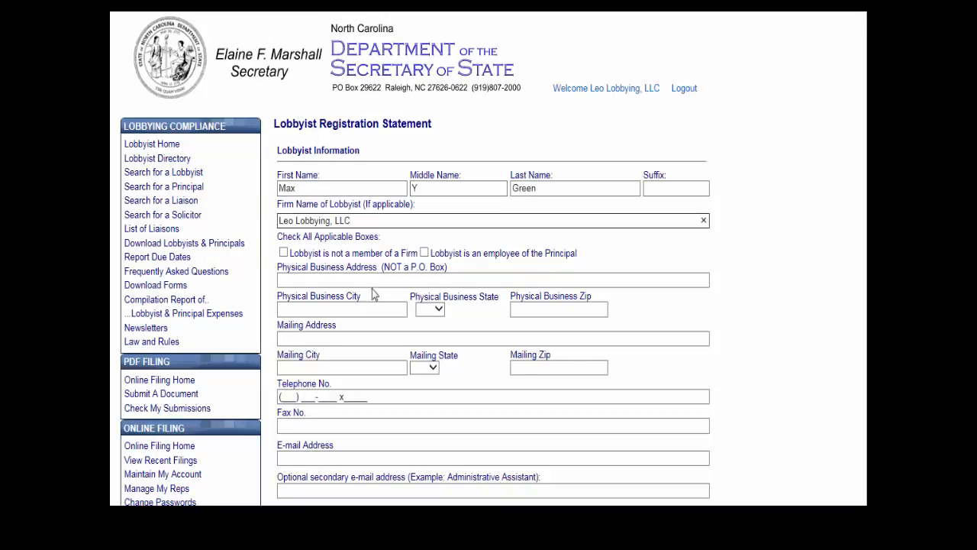
Step: Enter the lobbyist's business street address, fax number, and primary and secondary e-mail addresses
click(333, 279)
text(123 Main St.)
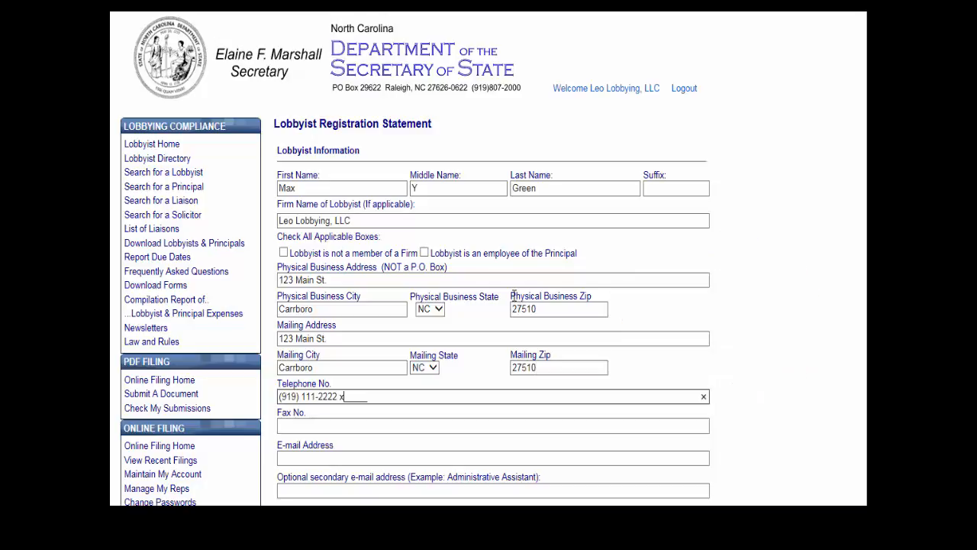
key(Tab)
text(919-111-3333)
key(Tab)
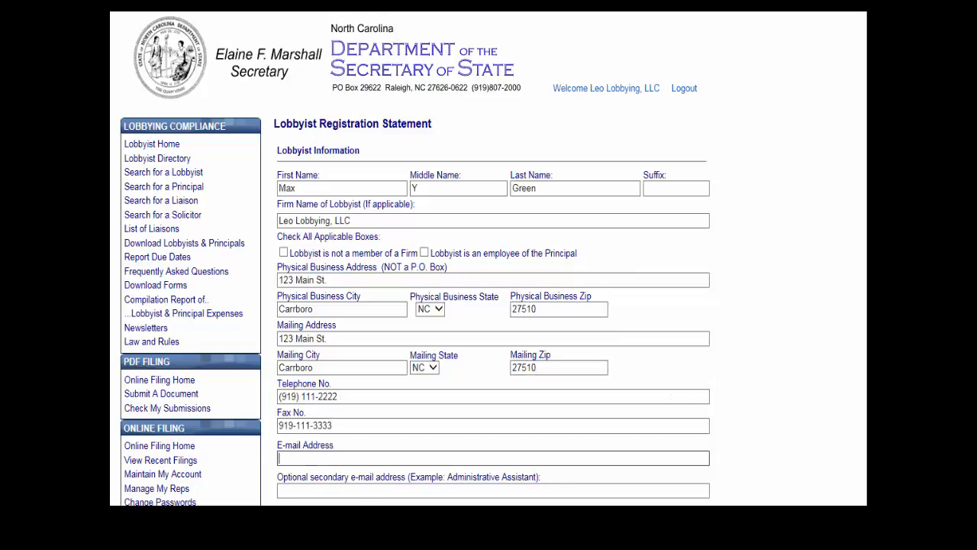
key(Tab)
key(Tab)
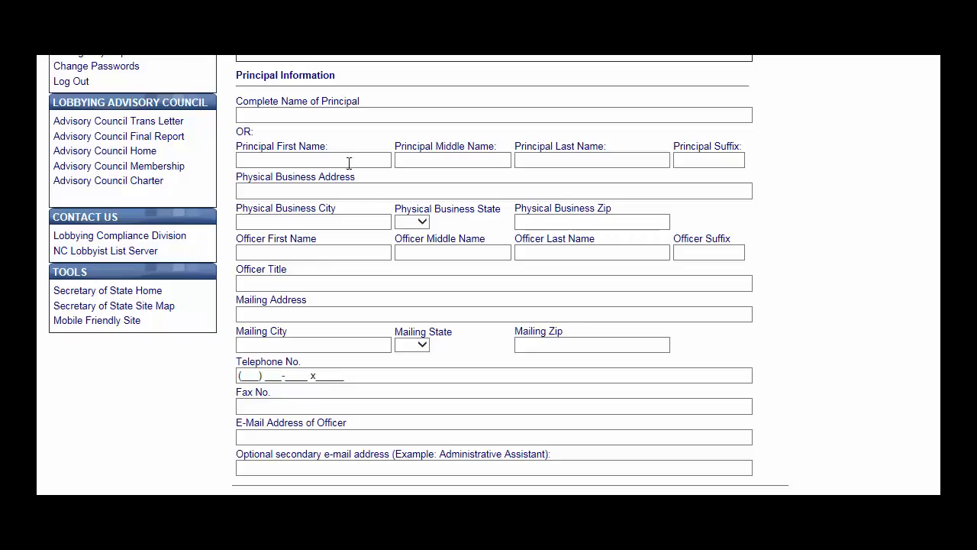
Step: Enter principal Carrboro Cat Food, the officer's full name and the title CEO
click(323, 116)
text(Carrboro Cat Food)
click(293, 189)
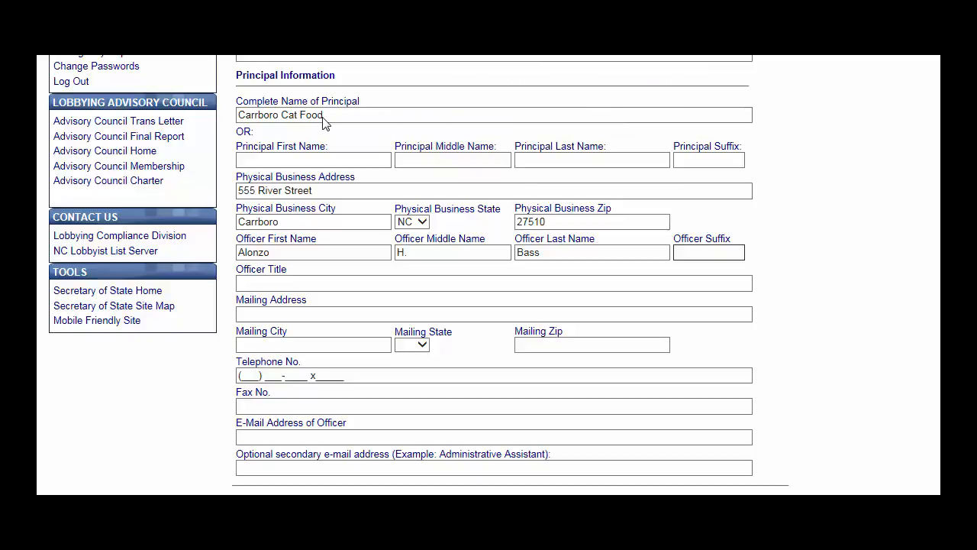
key(Tab)
text(CEO)
key(Tab)
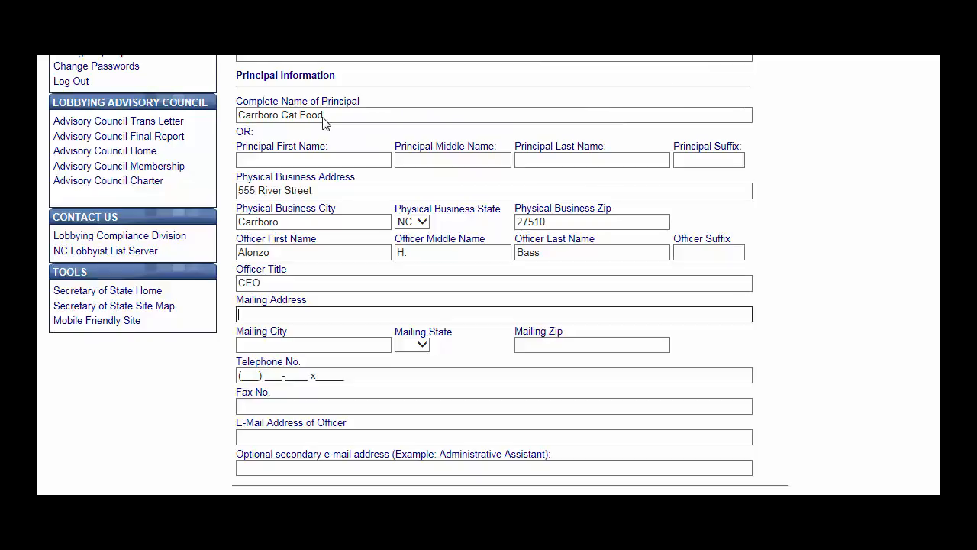
Step: Fill in the principal's mailing street address, city, state NC and zip code
key(Tab)
text(Carrboro)
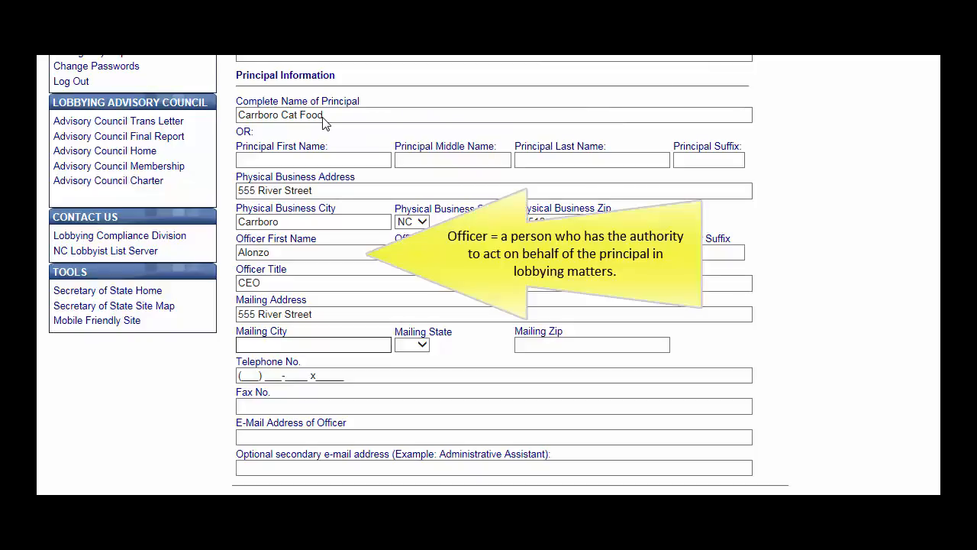
key(Tab)
text(nc)
key(Tab)
text(27510)
Step: Add the principal's telephone and fax numbers and the officer's primary and secondary e-mails
key(Tab)
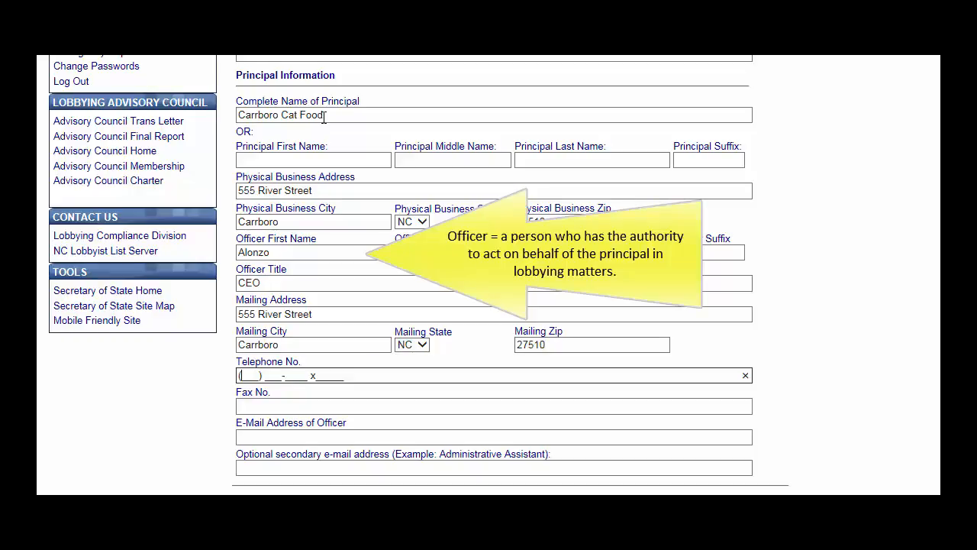
text(9191113333)
key(Tab)
text(919-111-4444)
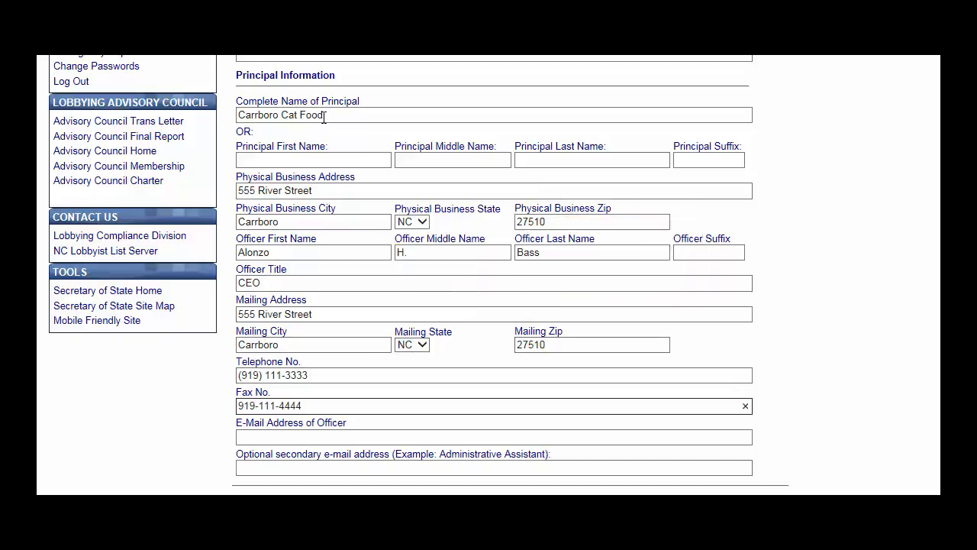
key(Tab)
key(Tab)
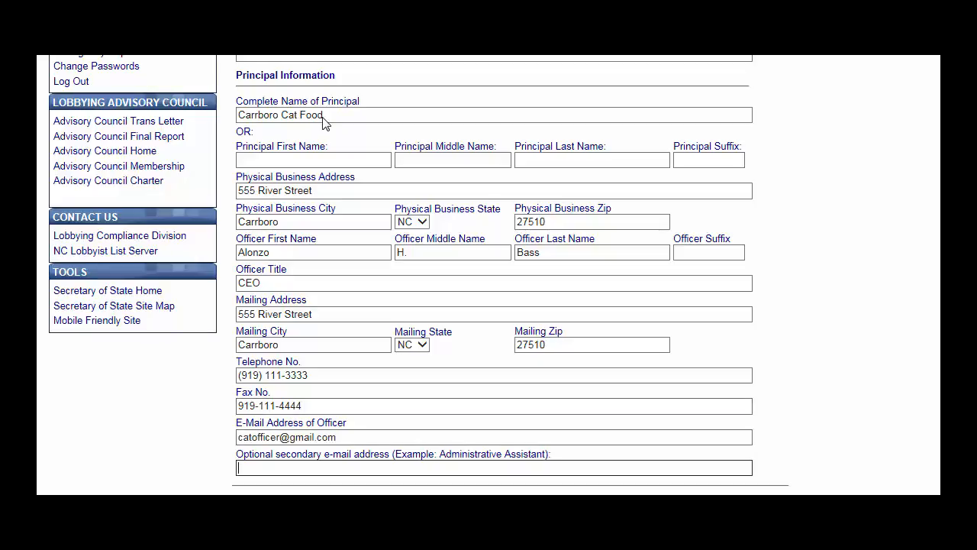
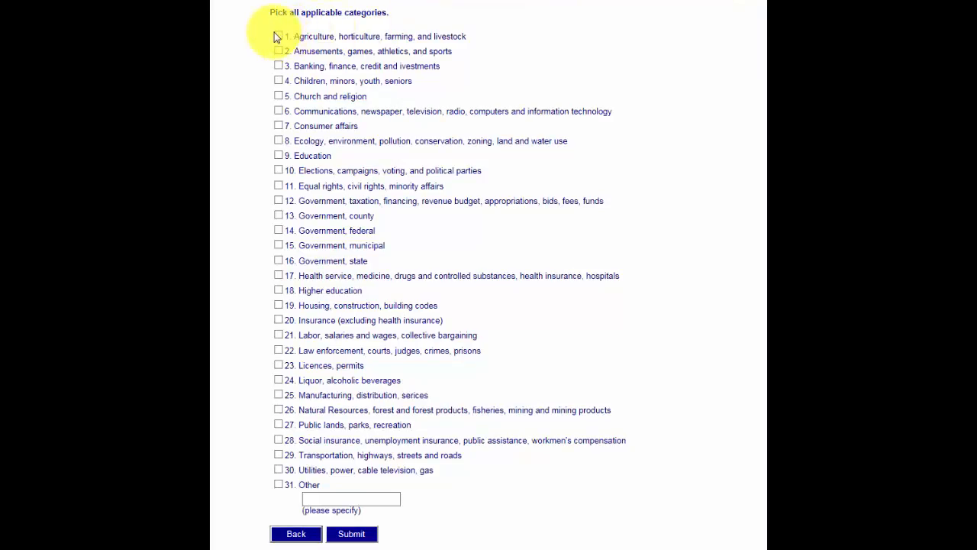
Step: Tick categories 1 (agriculture), 8 (ecology/environment) and 12 (government taxation/financing)
click(278, 36)
click(278, 141)
click(278, 201)
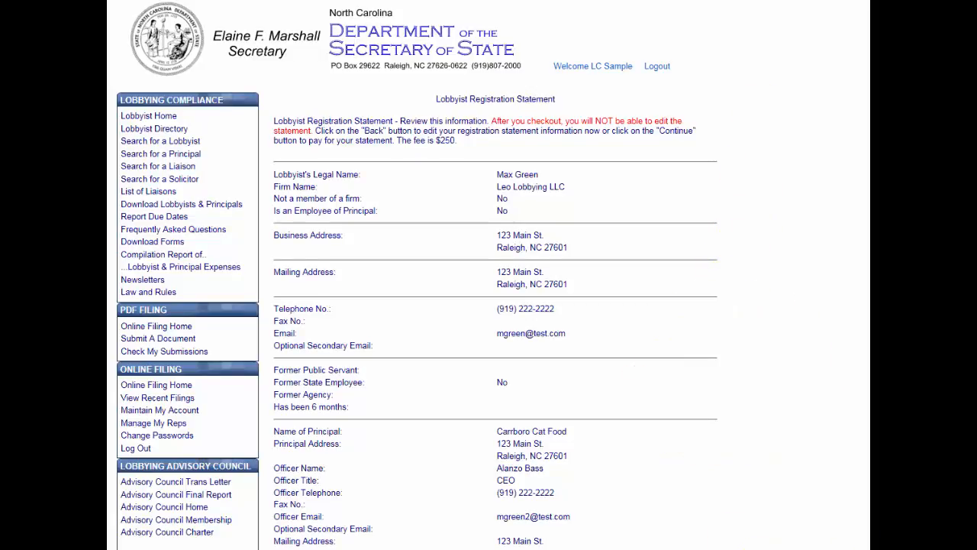
Step: Scroll through the $250-fee review summary and continue to the Certification page
scroll(495, 305, down, 3)
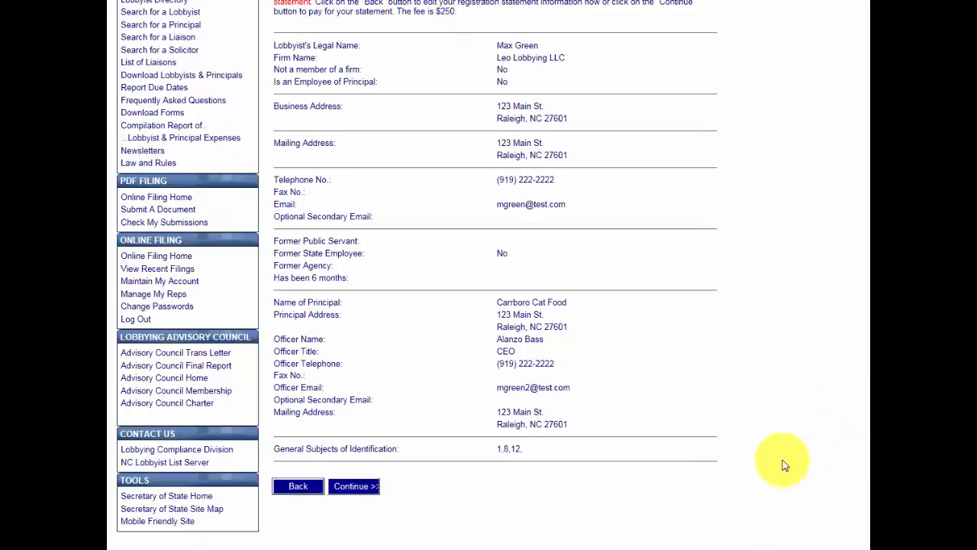
click(355, 487)
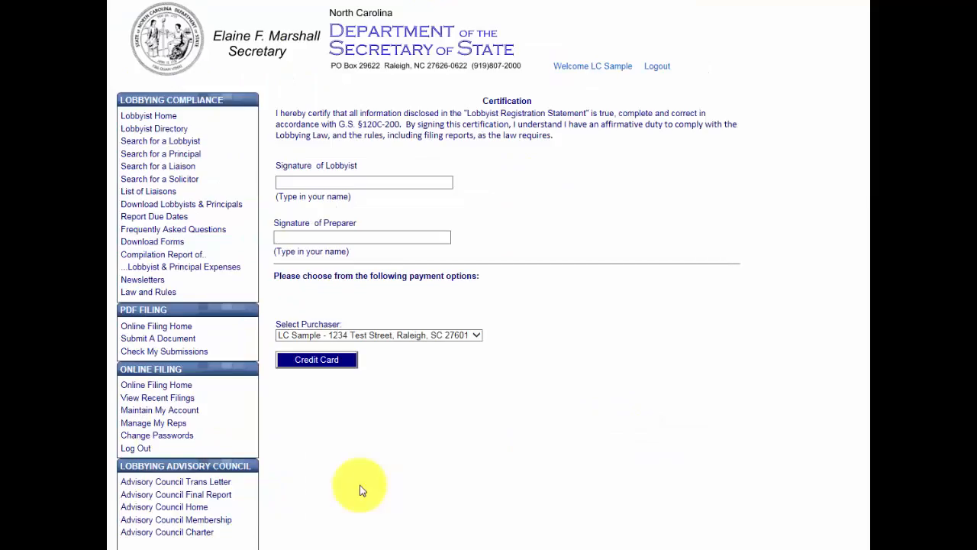
Step: Sign as both lobbyist and preparer with the lobbyist's name, then choose credit card payment
click(399, 183)
key(Tab)
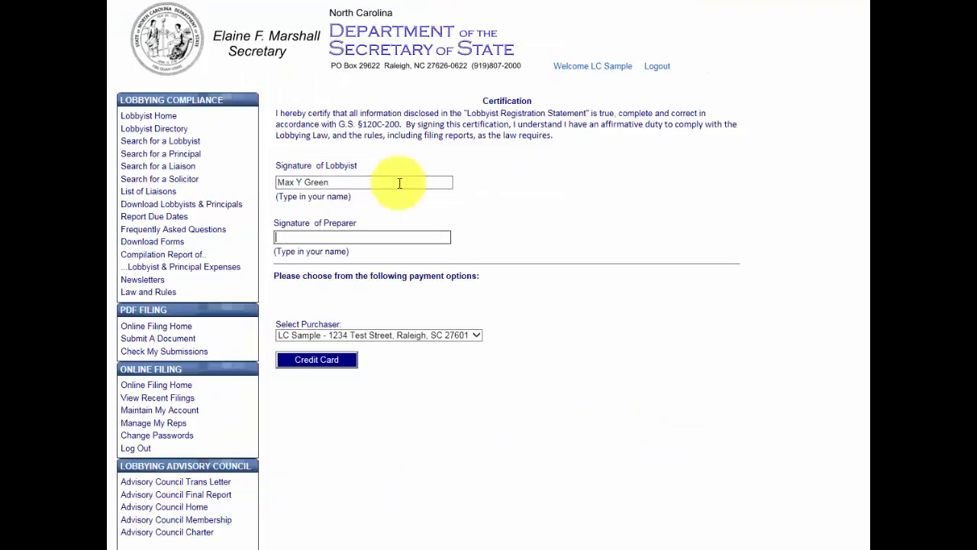
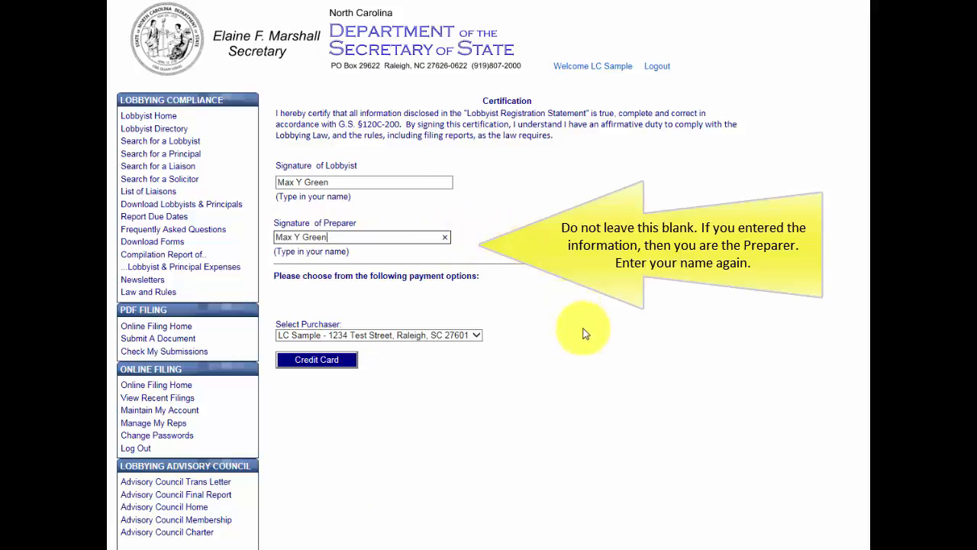
click(335, 360)
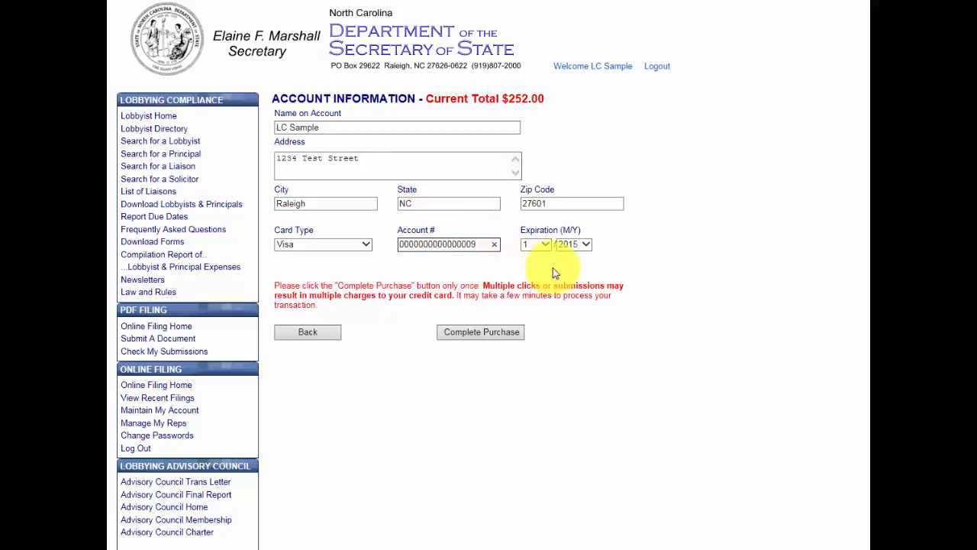
Step: Complete the $252.00 Visa card purchase
click(475, 338)
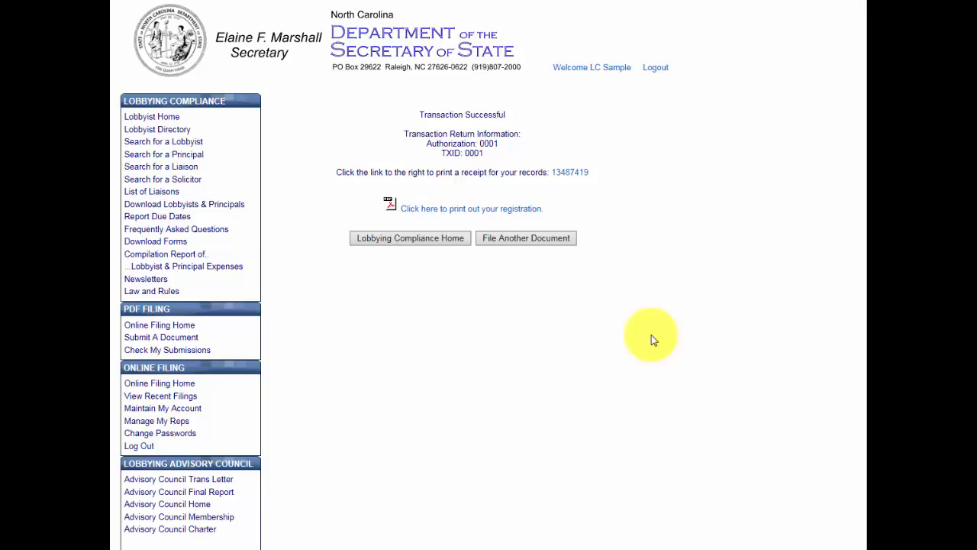
Step: View the invoice receipt, then open the Lobbyist Registration Statement 2017 PDF for printing
click(576, 174)
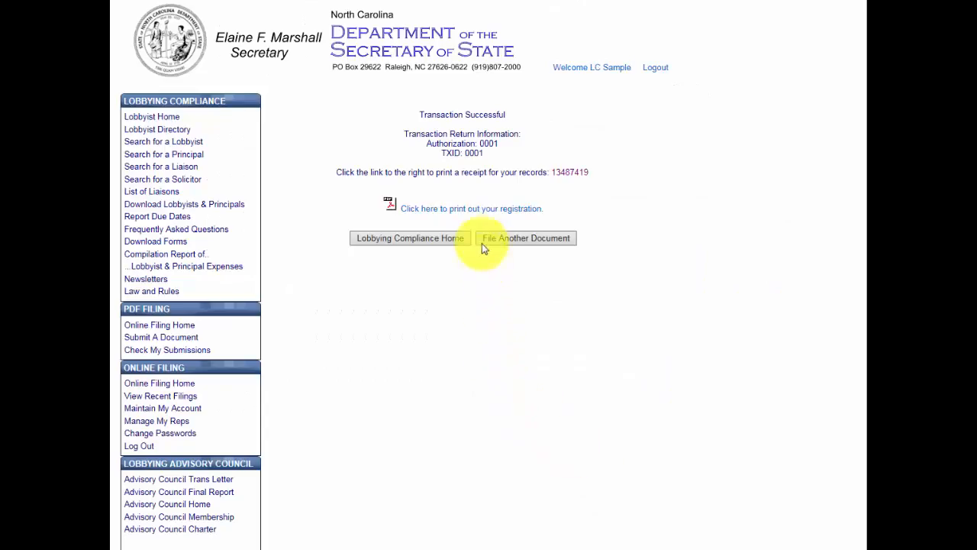
click(479, 209)
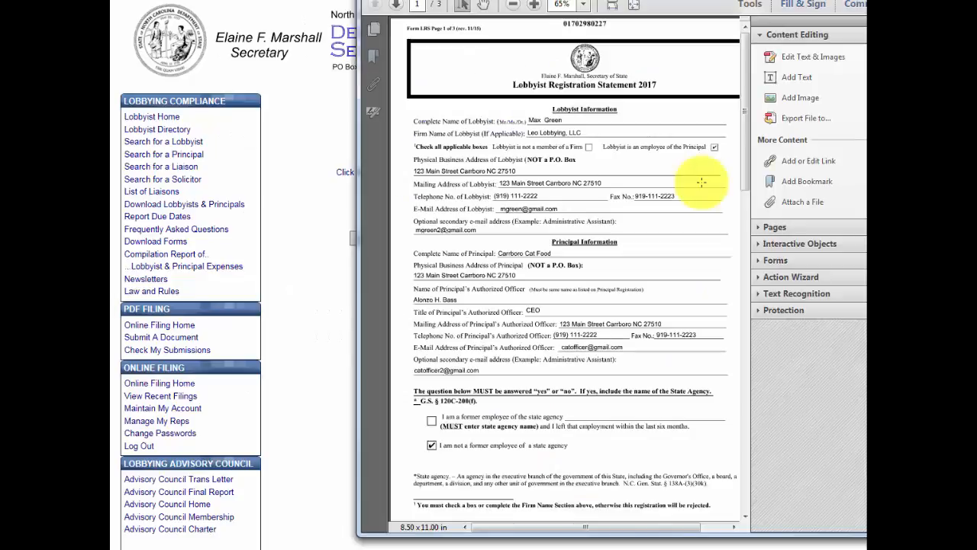